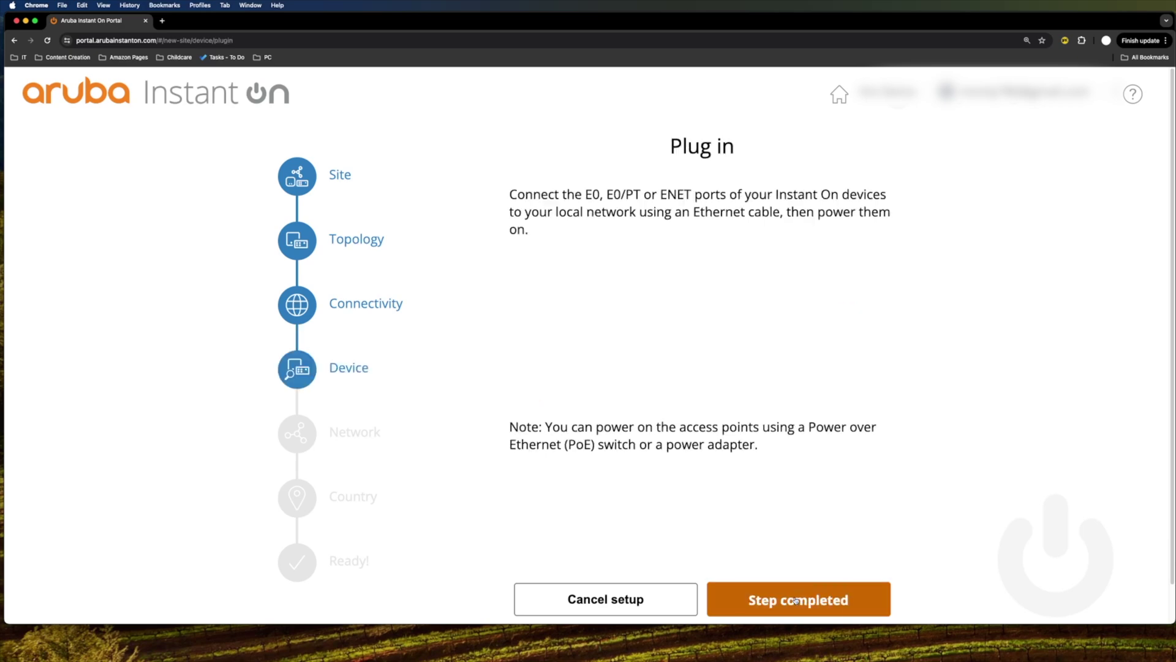
# Complete the plug-in step, enter the device's serial number, and add the Instant On devices found by the search.
pyautogui.click(776, 591)
pyautogui.click(778, 598)
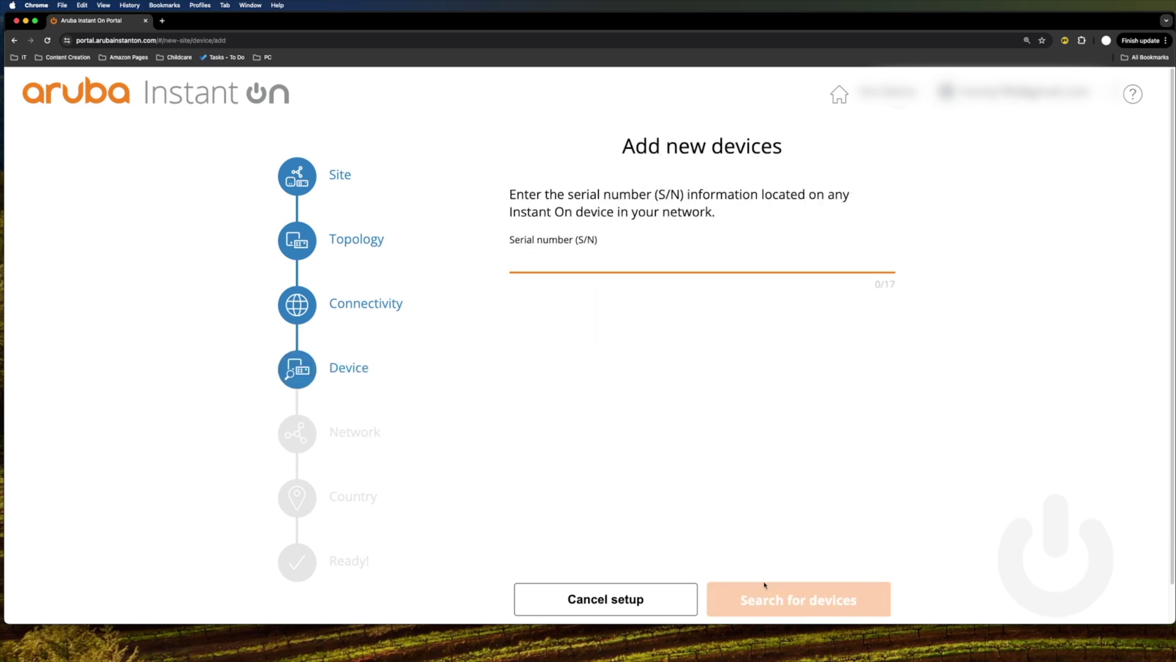
pyautogui.press('super+v')
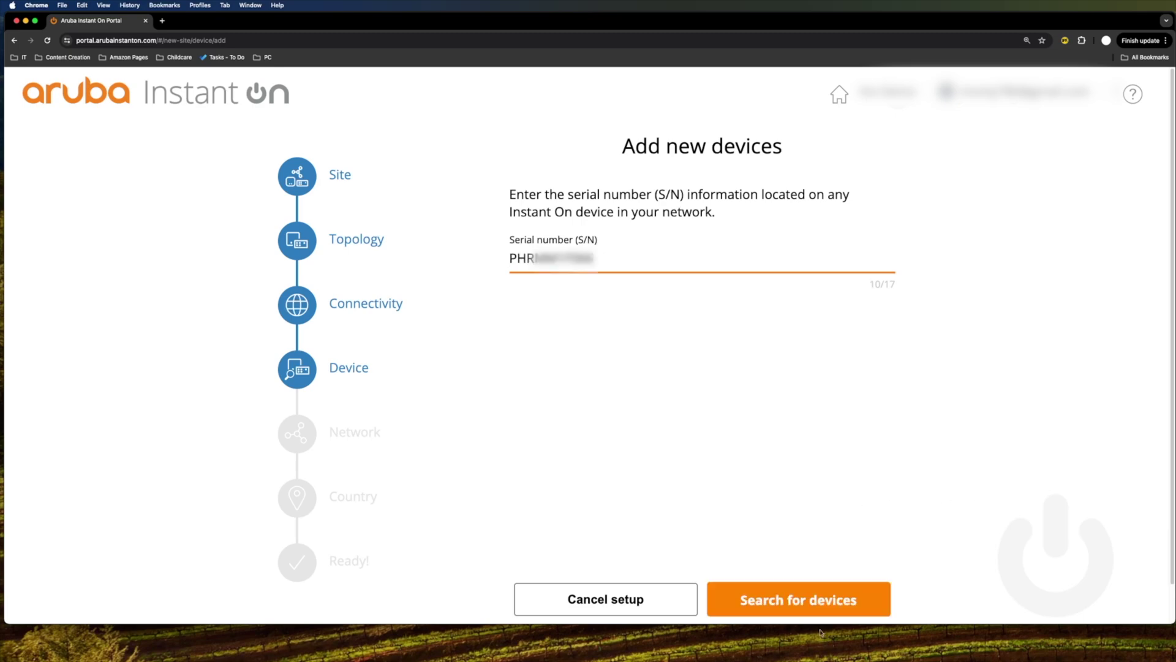
pyautogui.click(798, 599)
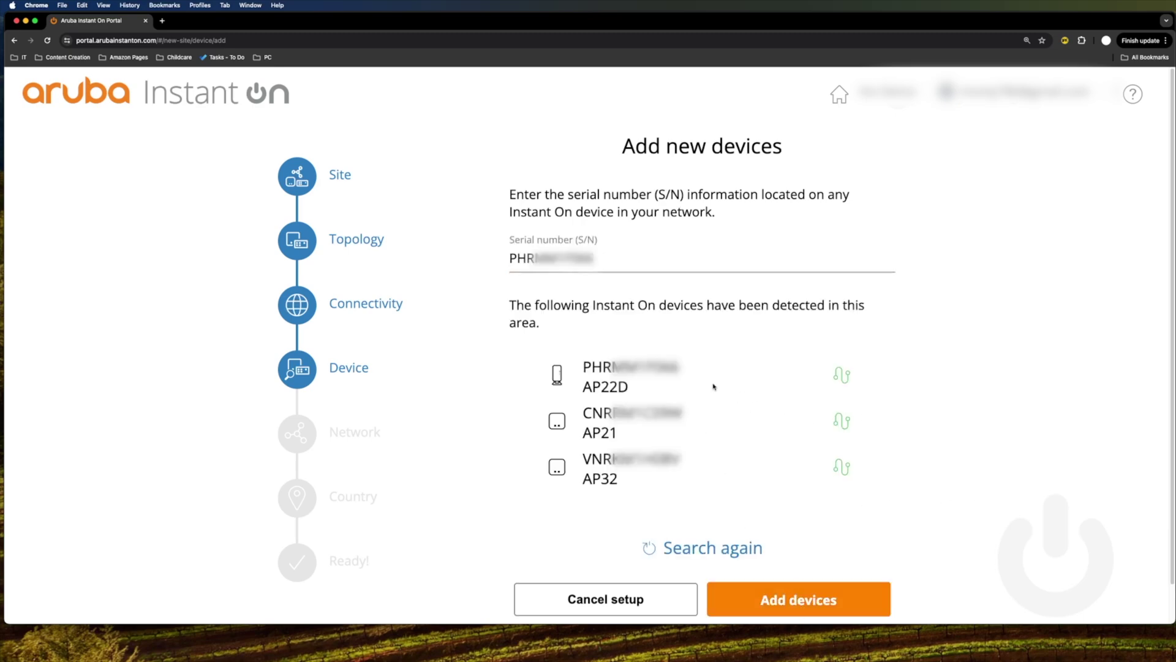
pyautogui.click(803, 607)
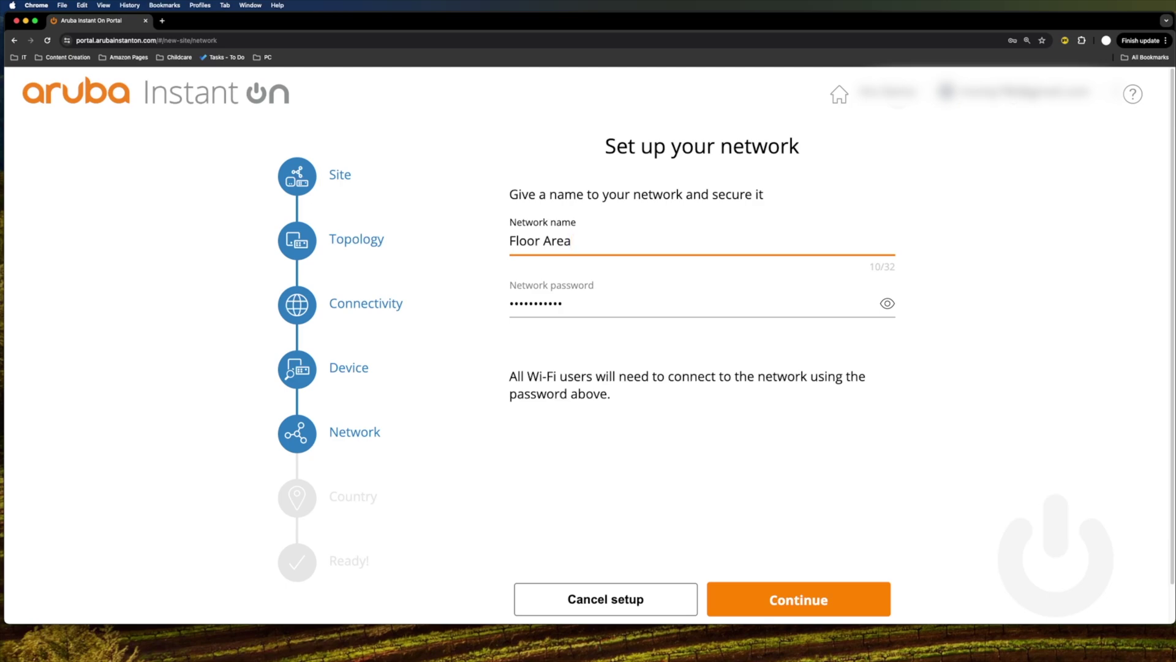
# Accept the Floor Area network settings, then activate the site for United Kingdom with the name InsideWire Demo and finish setup.
pyautogui.click(747, 588)
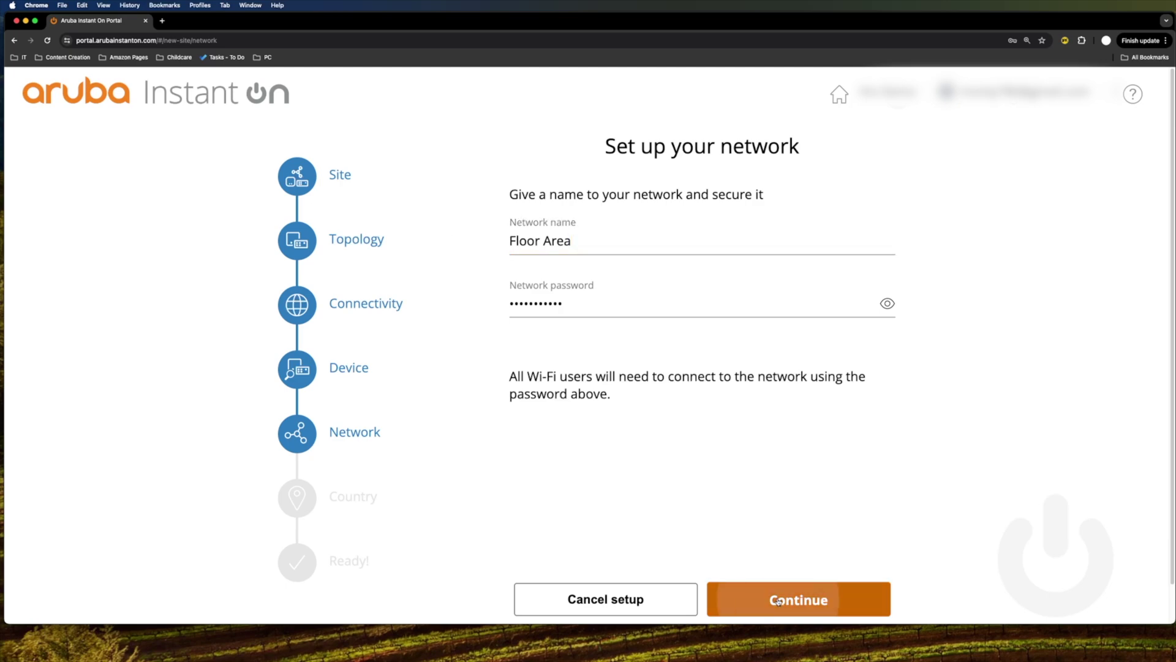
pyautogui.write('InsideWire Demo')
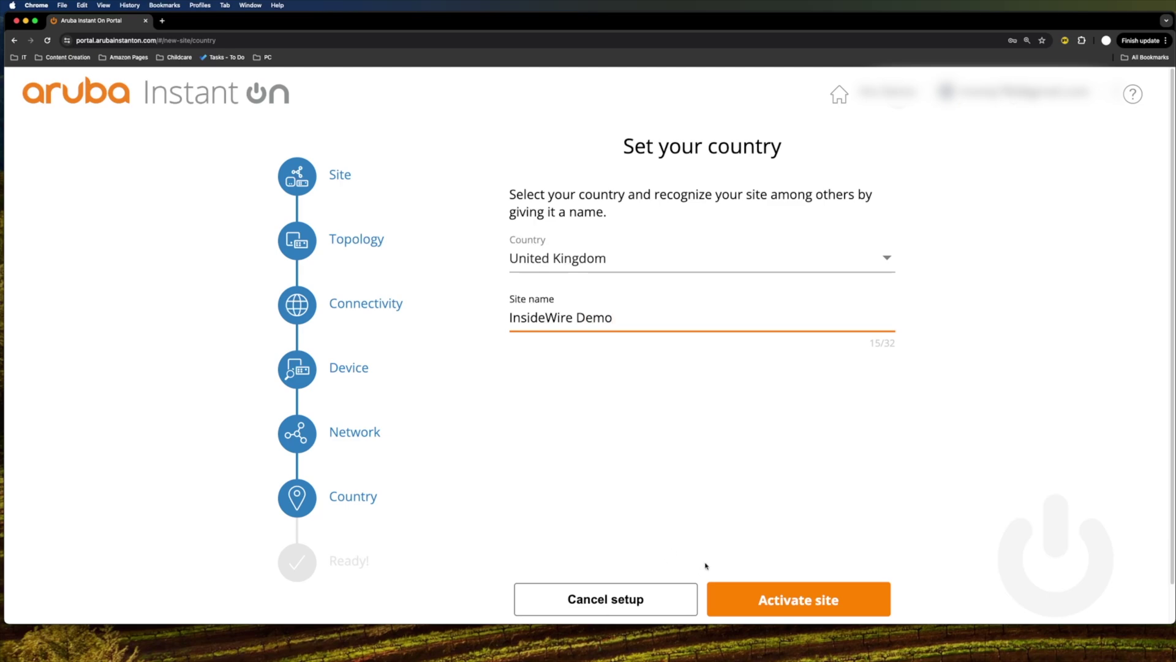
pyautogui.click(809, 602)
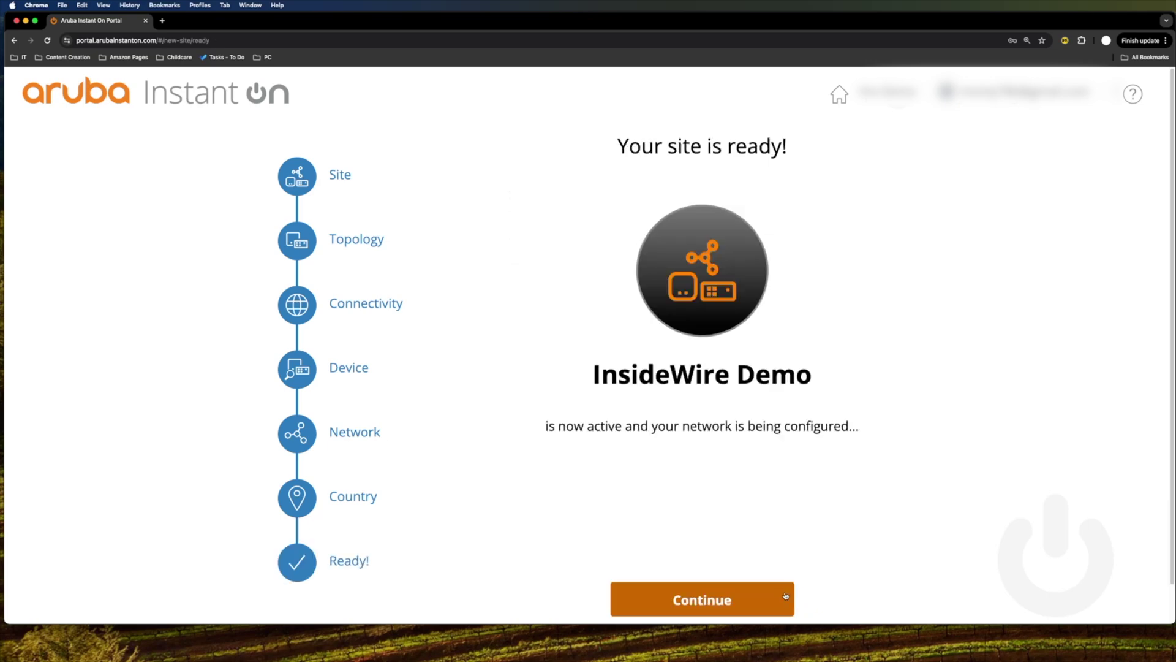
pyautogui.click(735, 599)
# Review the site's connected clients and its usage by application category from the dashboard.
pyautogui.press('cmd+minus')
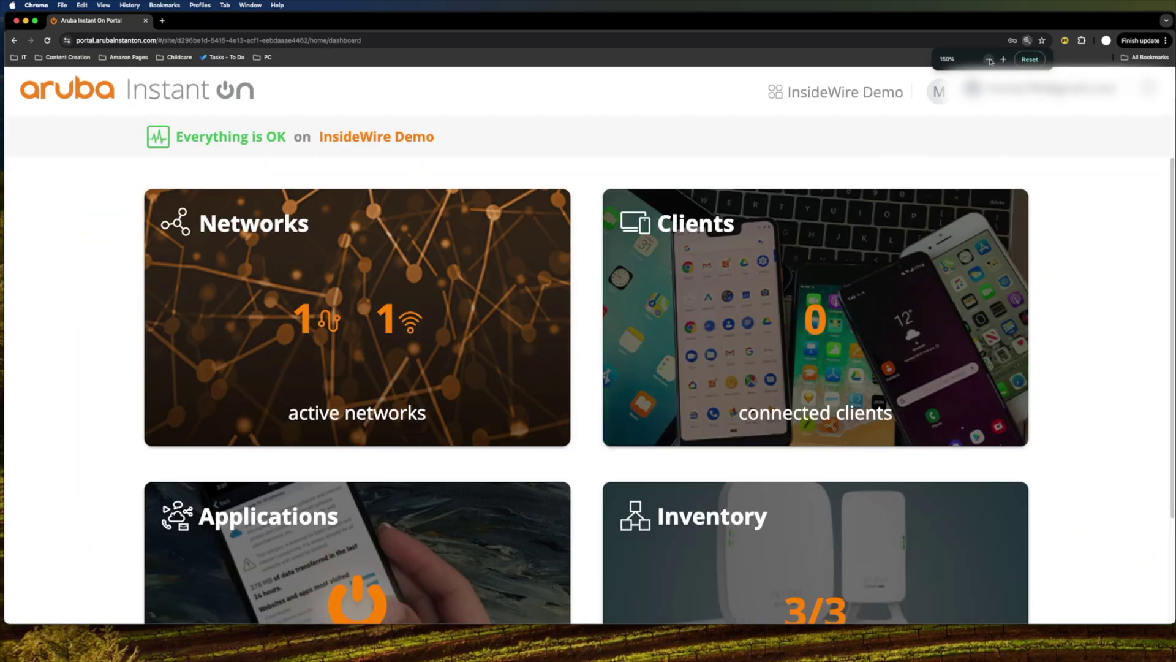
pyautogui.scroll(-2, 888, 306)
pyautogui.scroll(2, 858, 331)
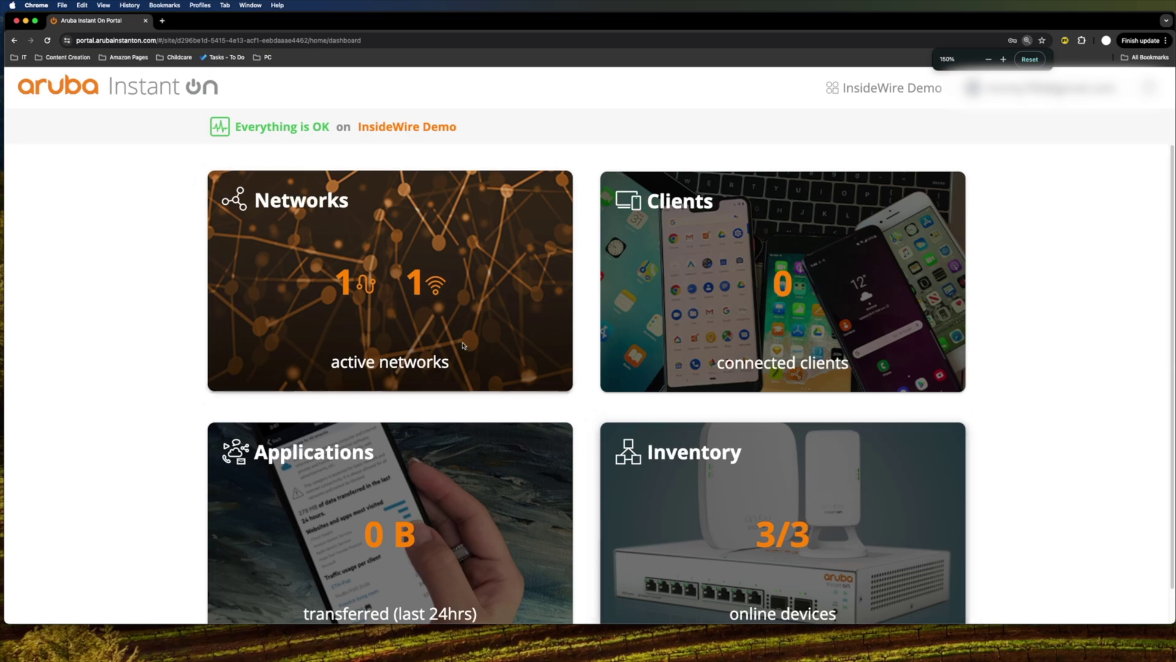
pyautogui.click(789, 313)
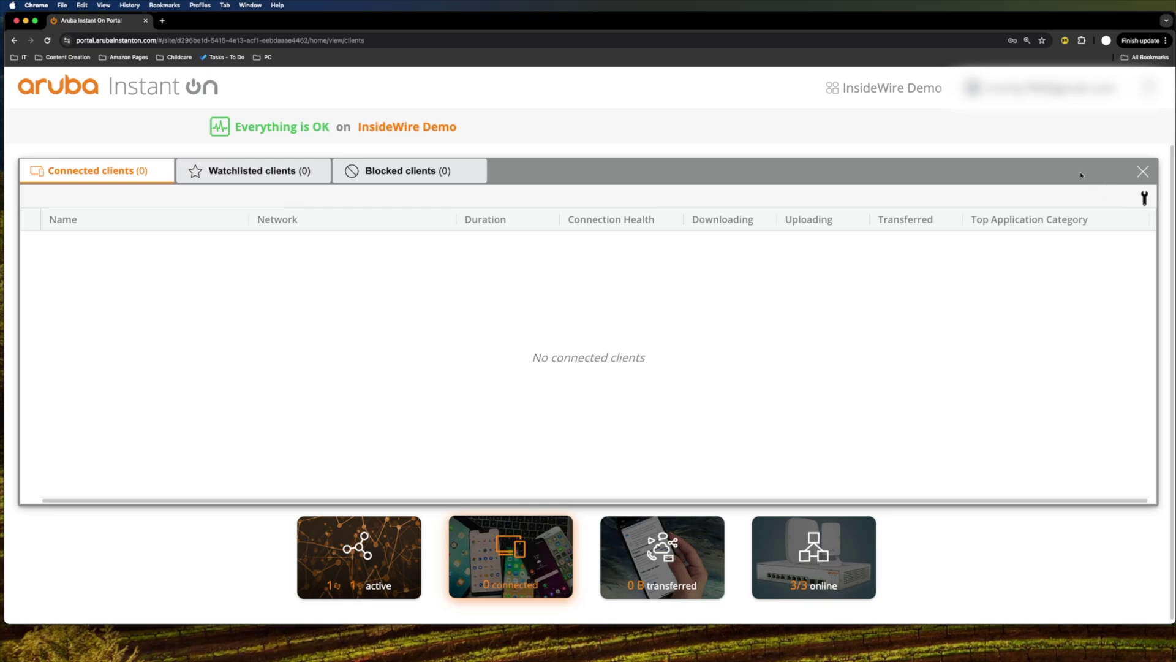
pyautogui.click(1143, 171)
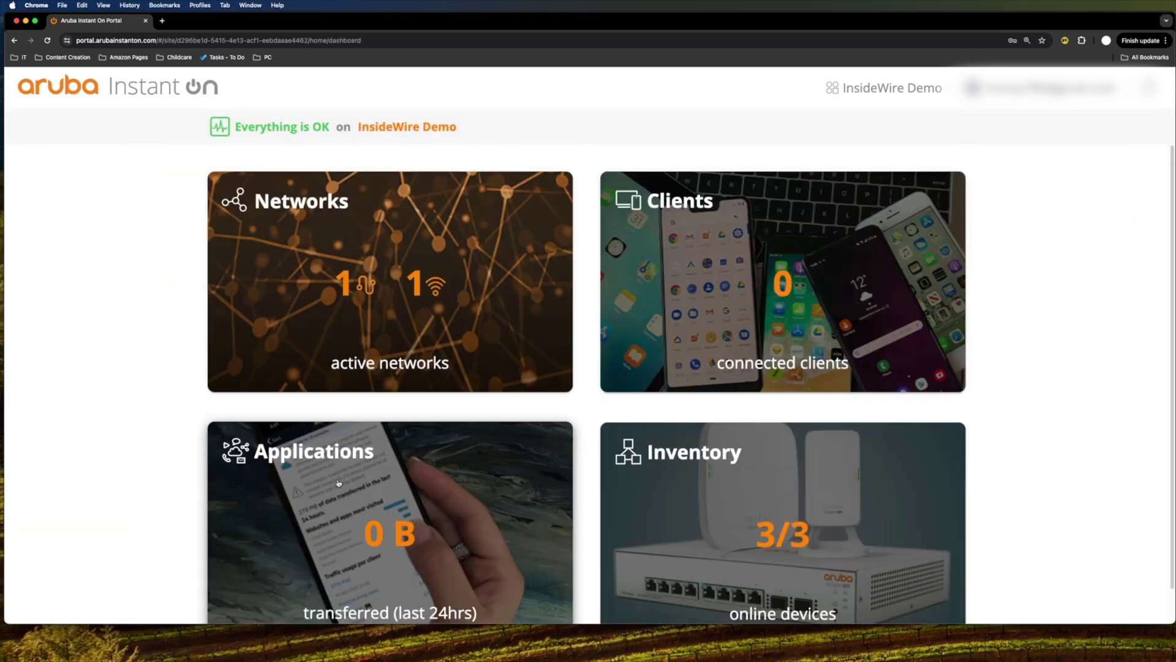
pyautogui.click(339, 484)
pyautogui.click(228, 172)
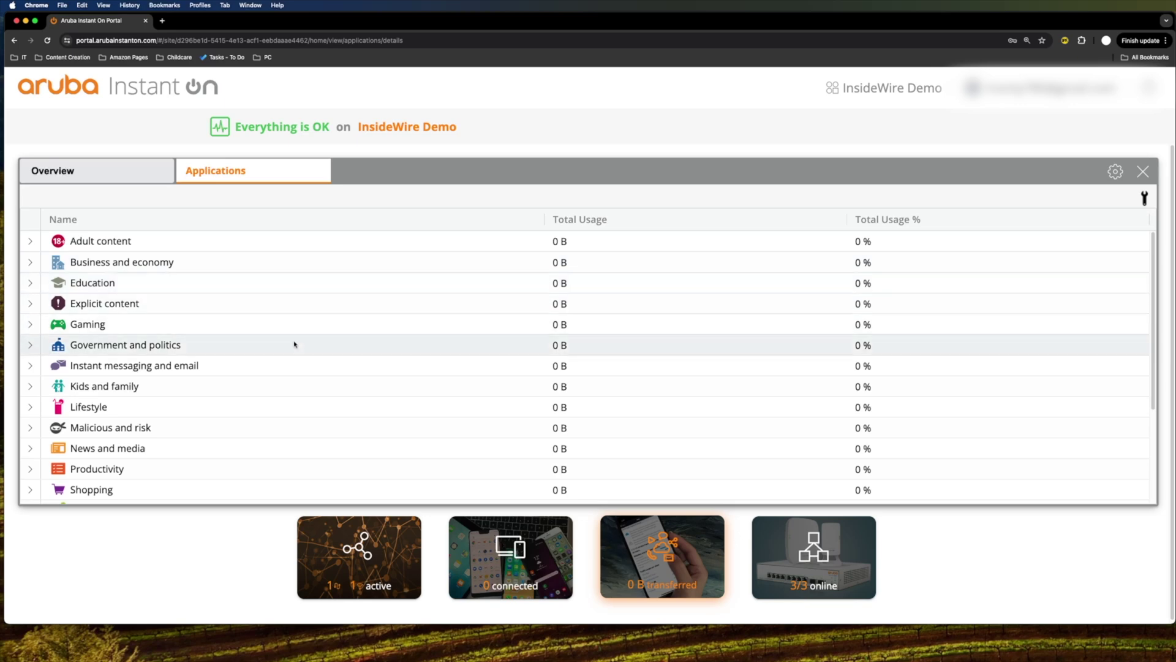
pyautogui.scroll(-3, 285, 376)
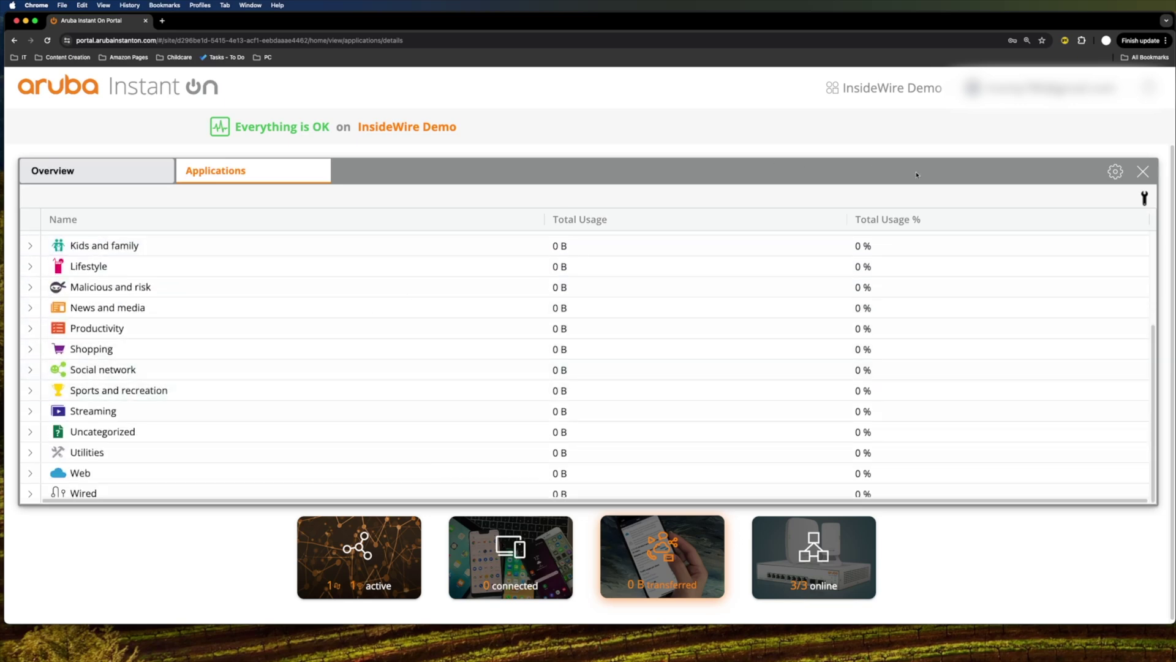
# Review the device inventory and its topology diagram, then return to the dashboard.
pyautogui.click(803, 551)
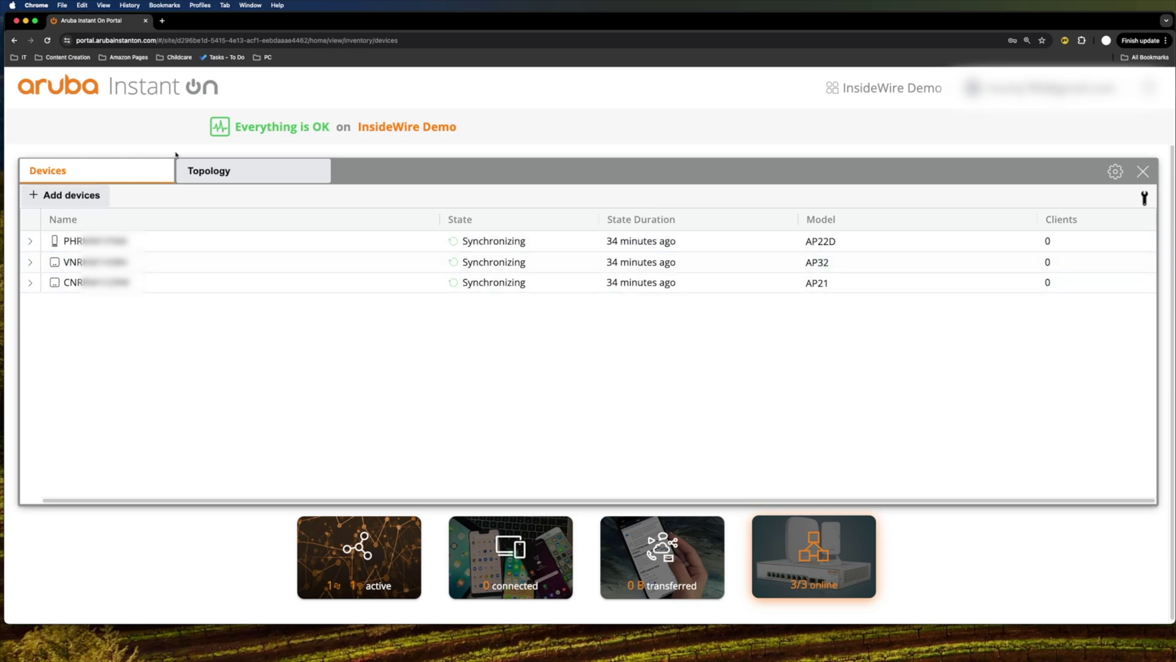
pyautogui.click(235, 172)
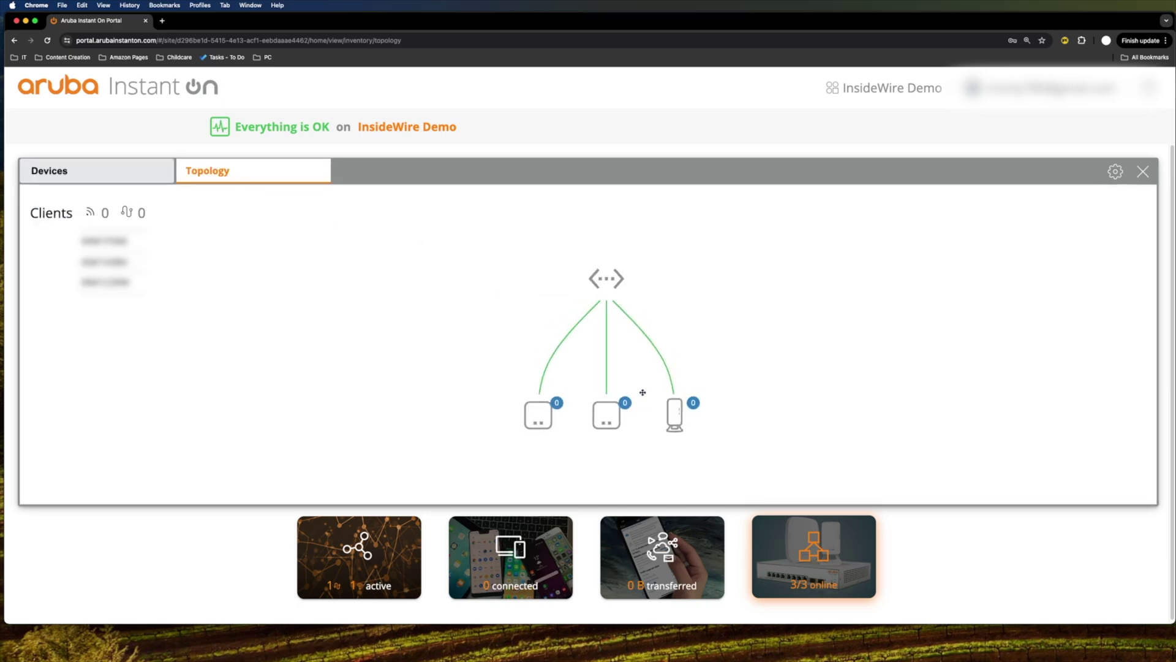
pyautogui.press('super+bracketleft')
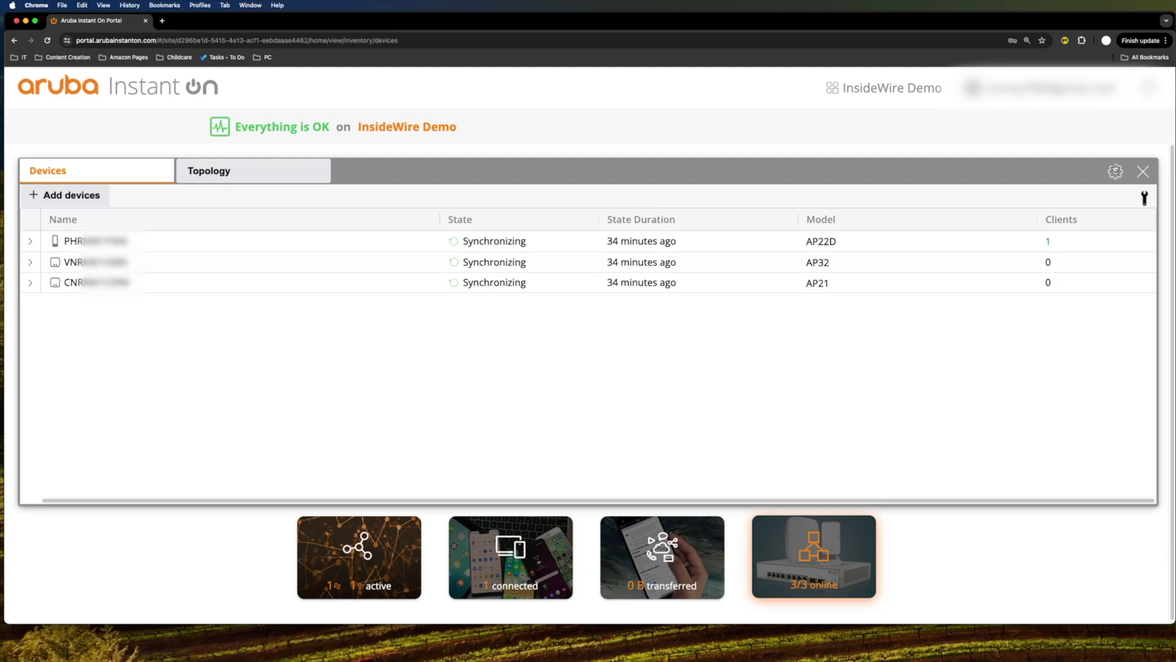
pyautogui.click(1144, 173)
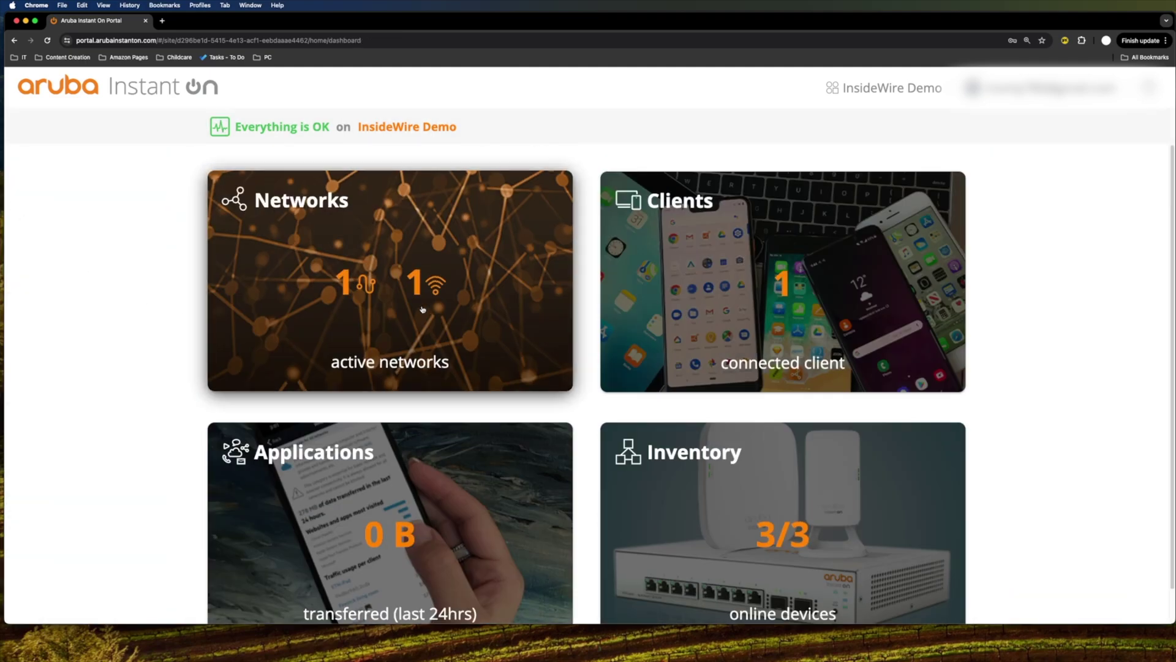
# Start a new wired network named iPads with VLAN 10.
pyautogui.click(423, 309)
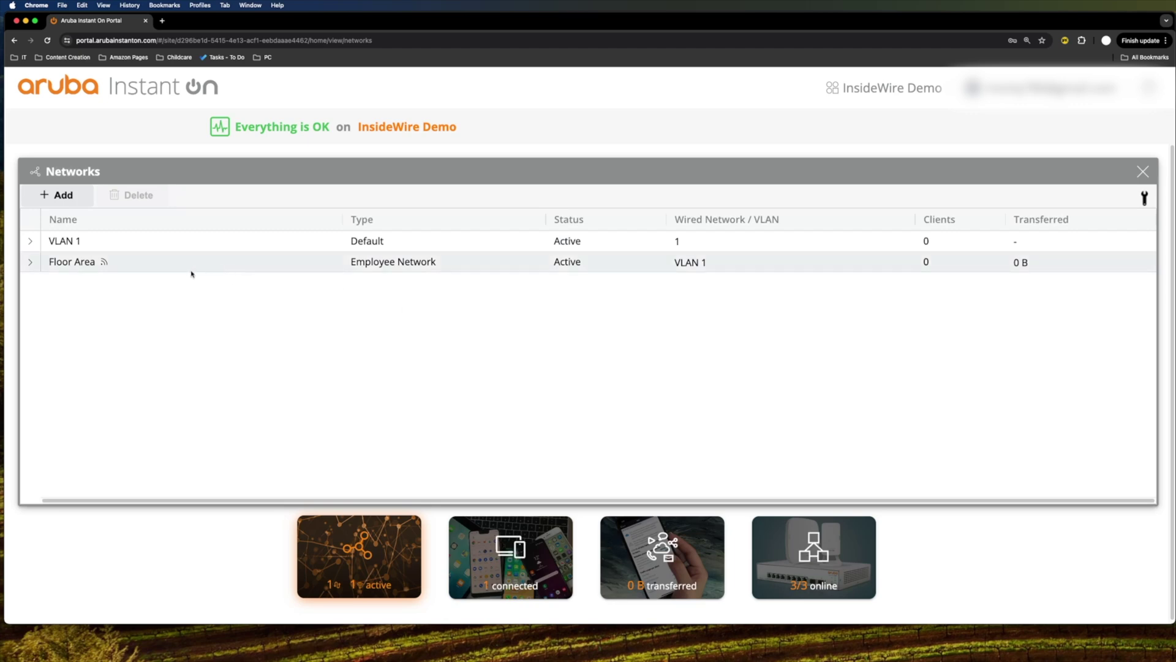
pyautogui.click(60, 197)
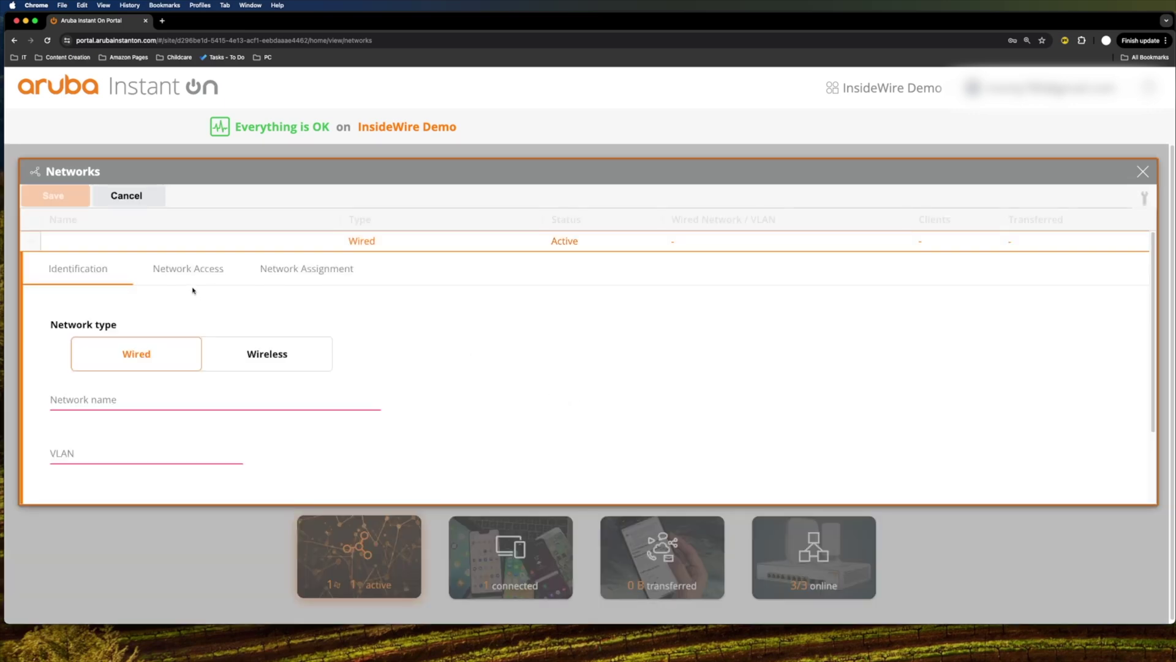
pyautogui.click(141, 392)
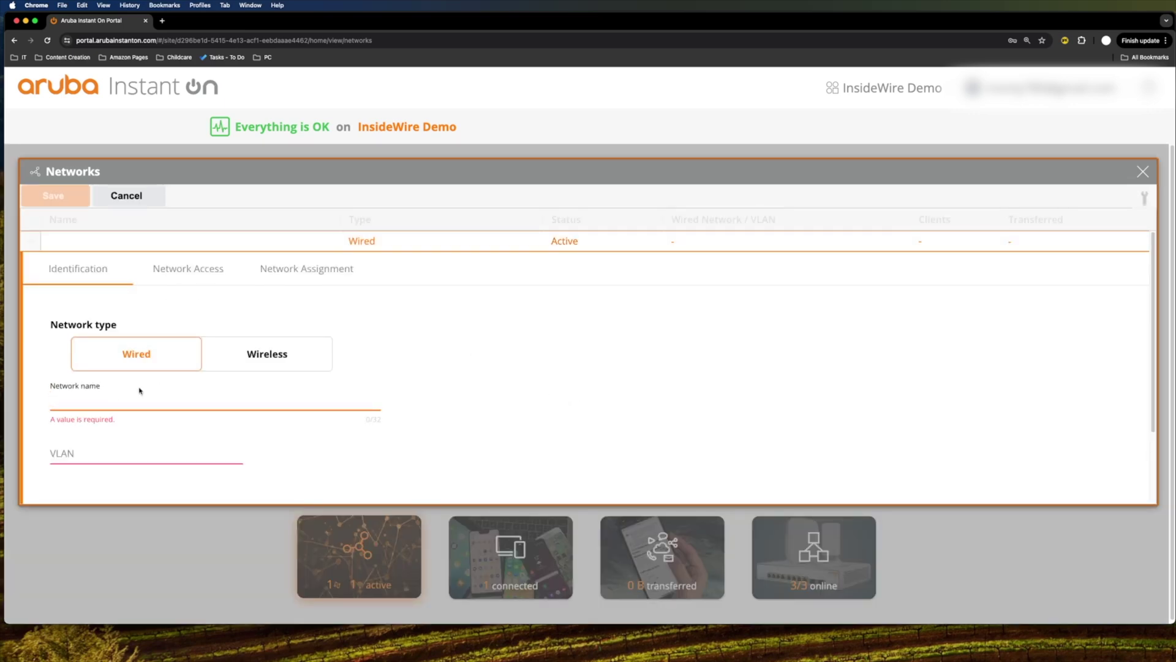
pyautogui.write('iPads')
pyautogui.click(89, 456)
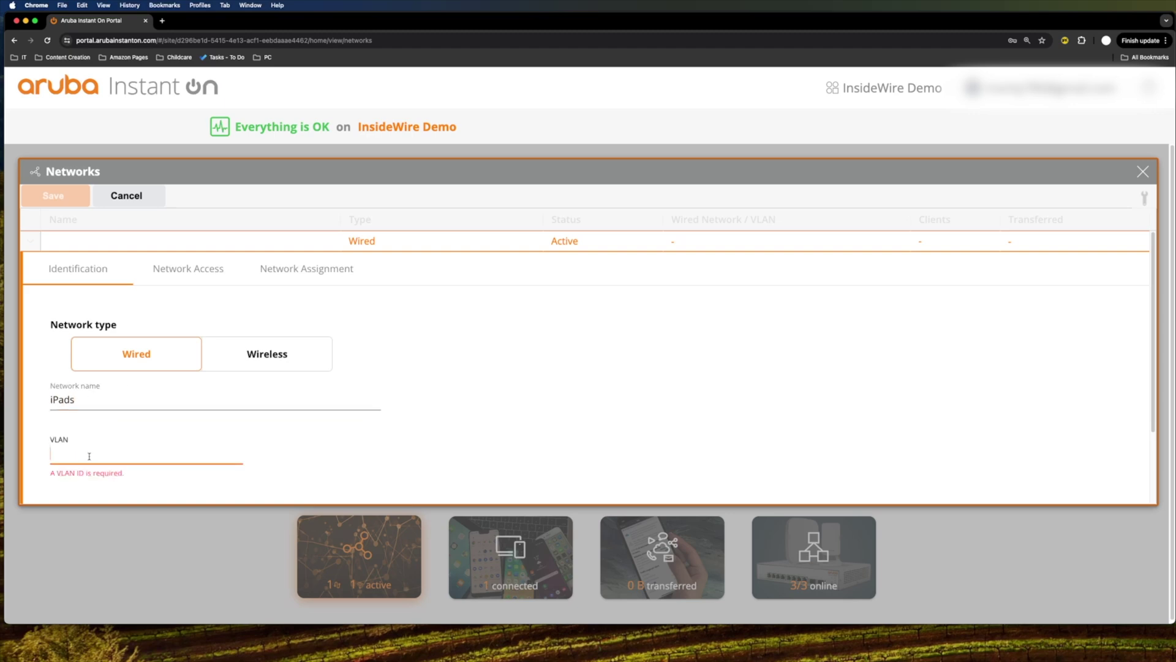
pyautogui.write('10')
pyautogui.press('Tab')
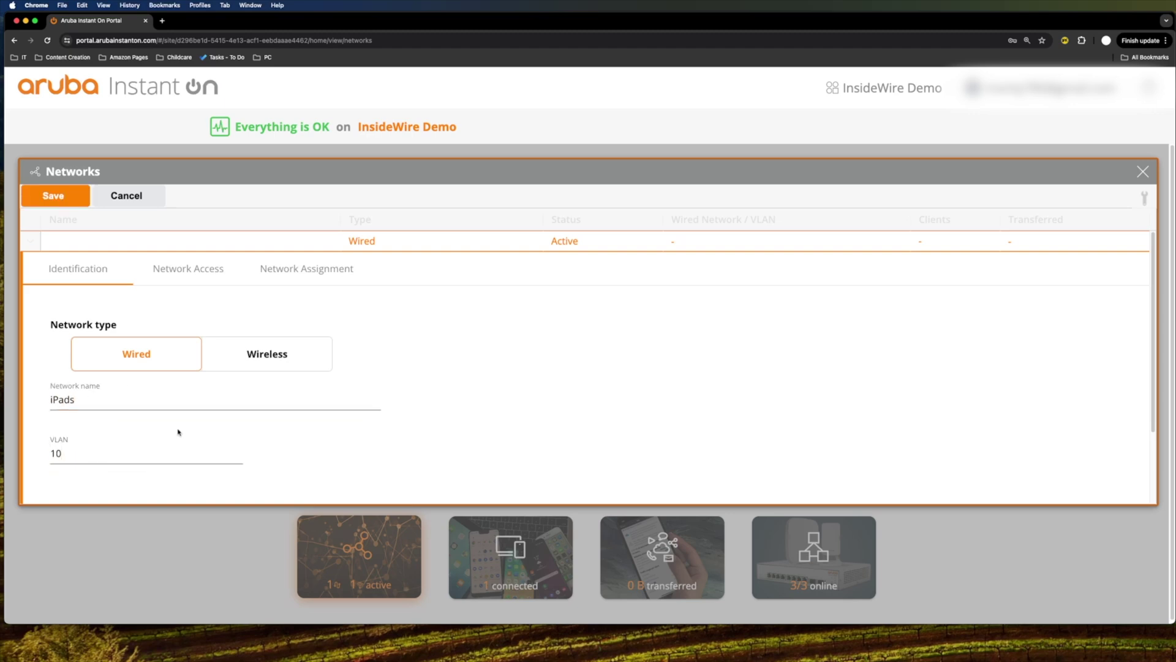
pyautogui.scroll(-2, 230, 378)
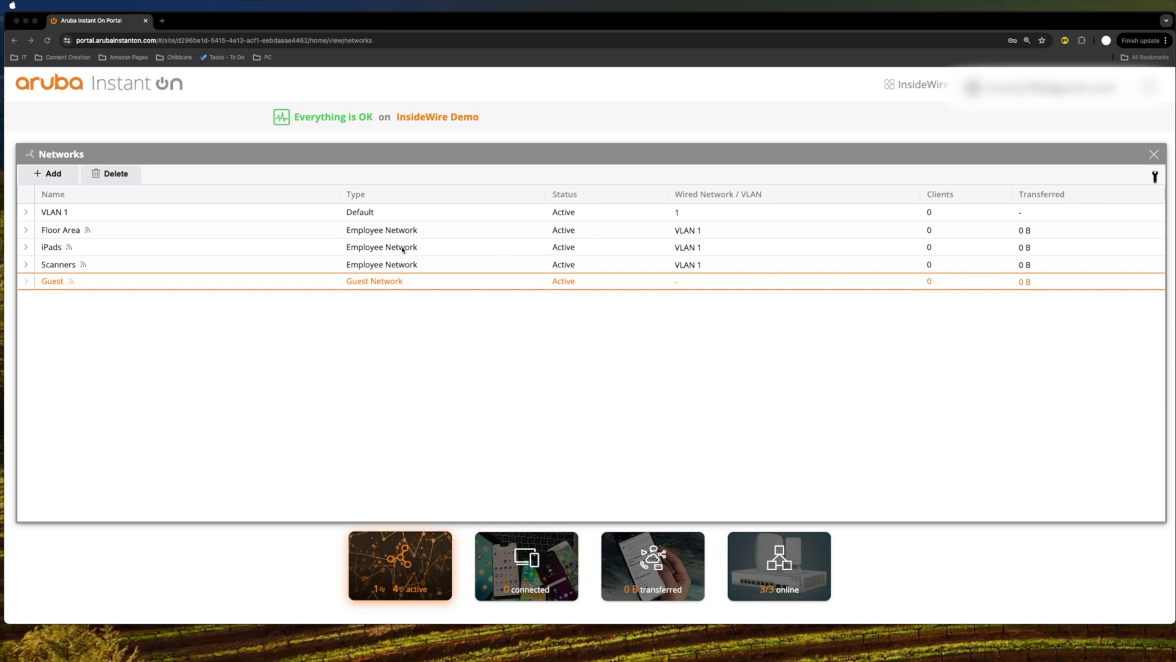
# Review the Floor Area network's identification, security and options settings, including its assigned network.
pyautogui.click(26, 230)
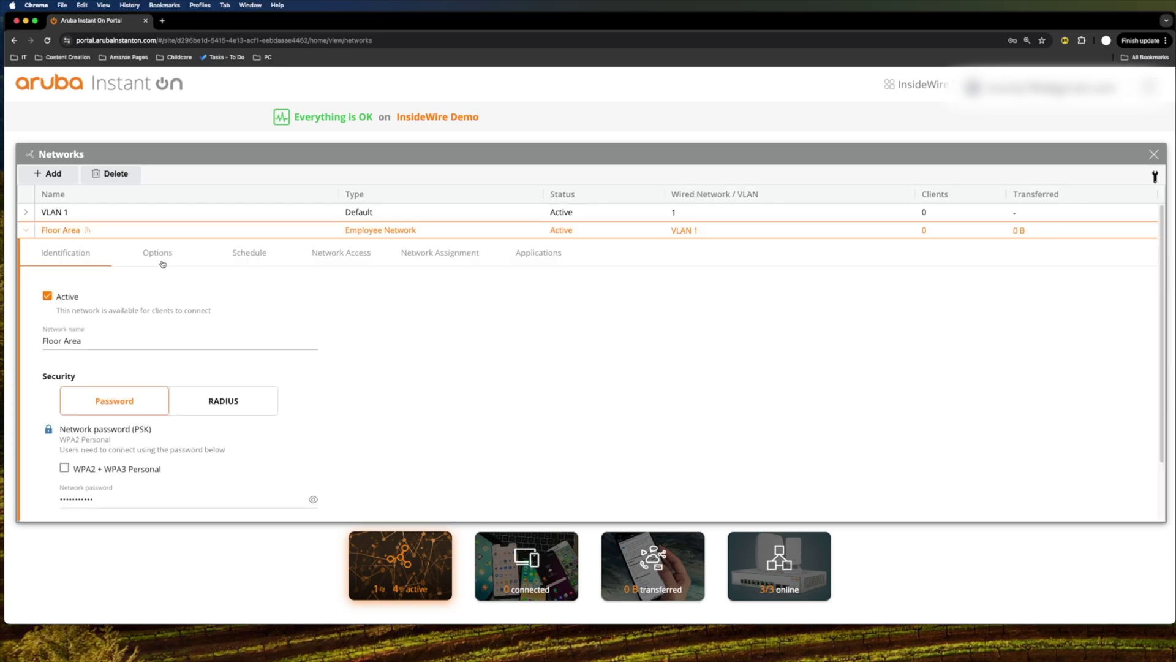
pyautogui.scroll(-1, 145, 336)
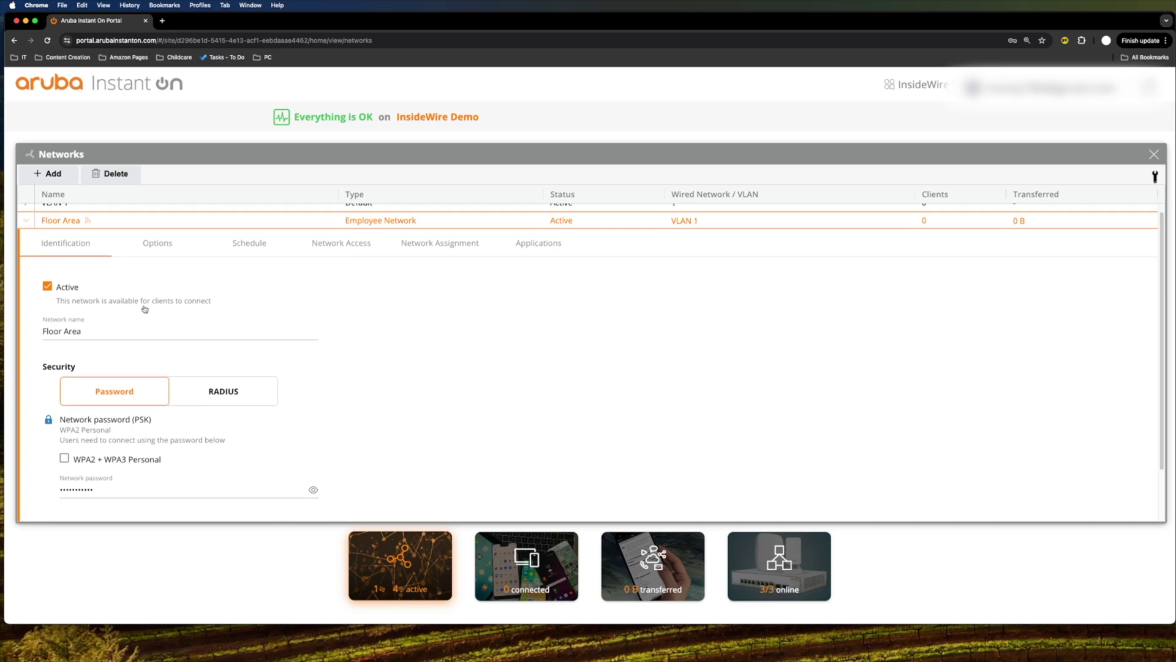
pyautogui.scroll(1, 231, 425)
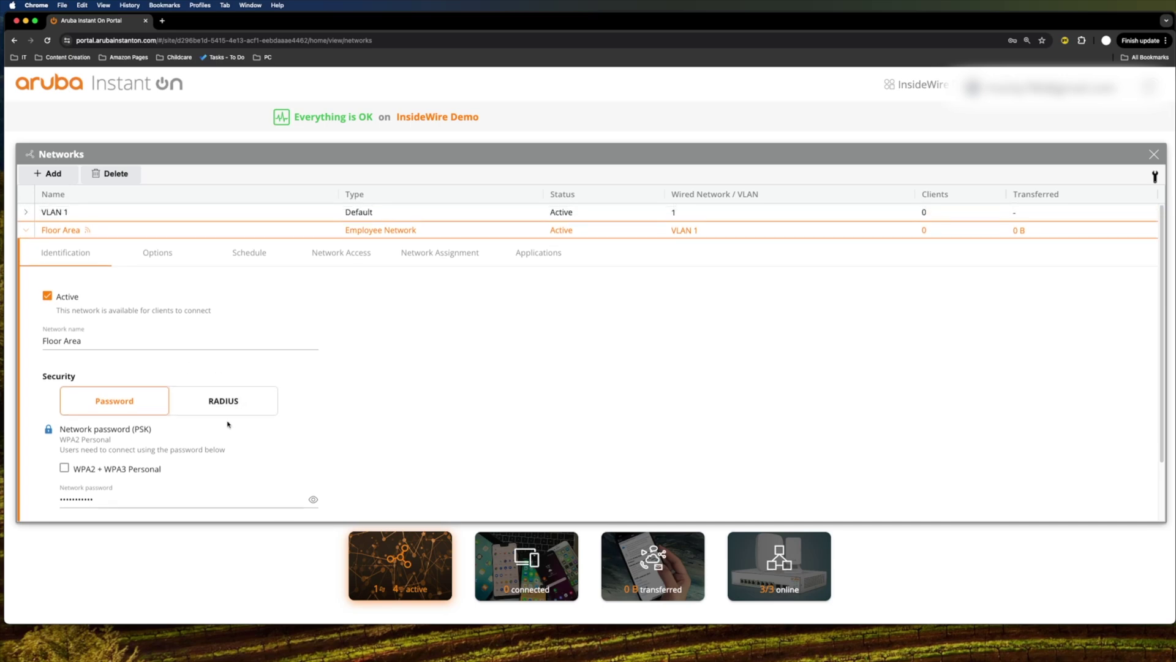
pyautogui.scroll(-5, 183, 422)
pyautogui.scroll(3, 153, 328)
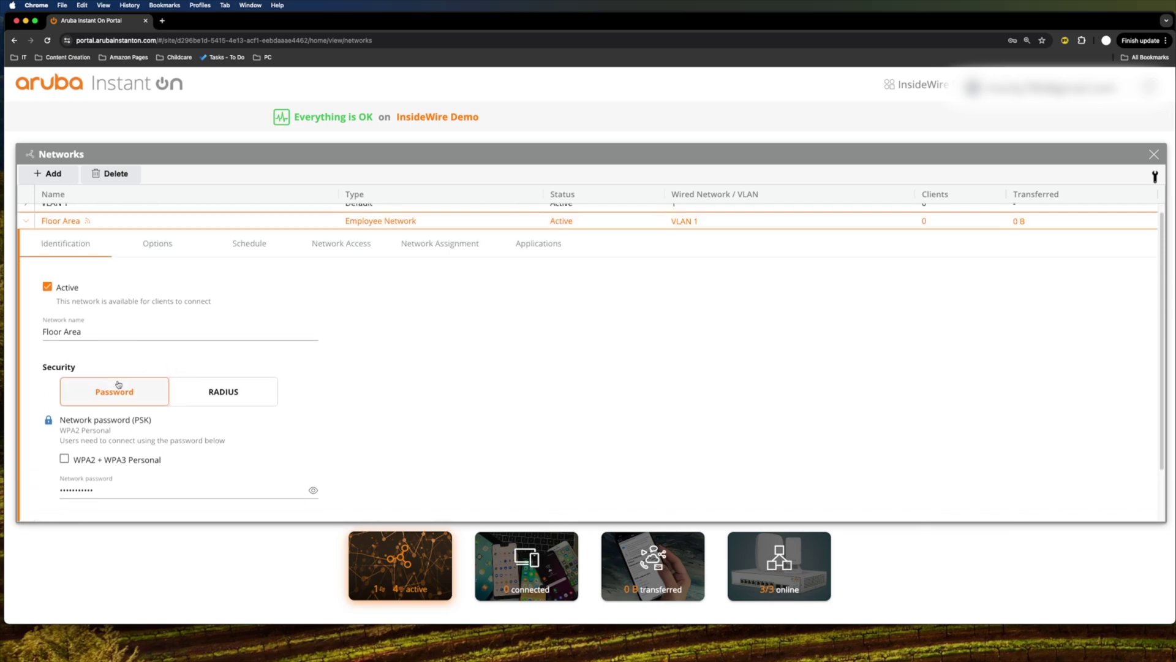
pyautogui.click(162, 245)
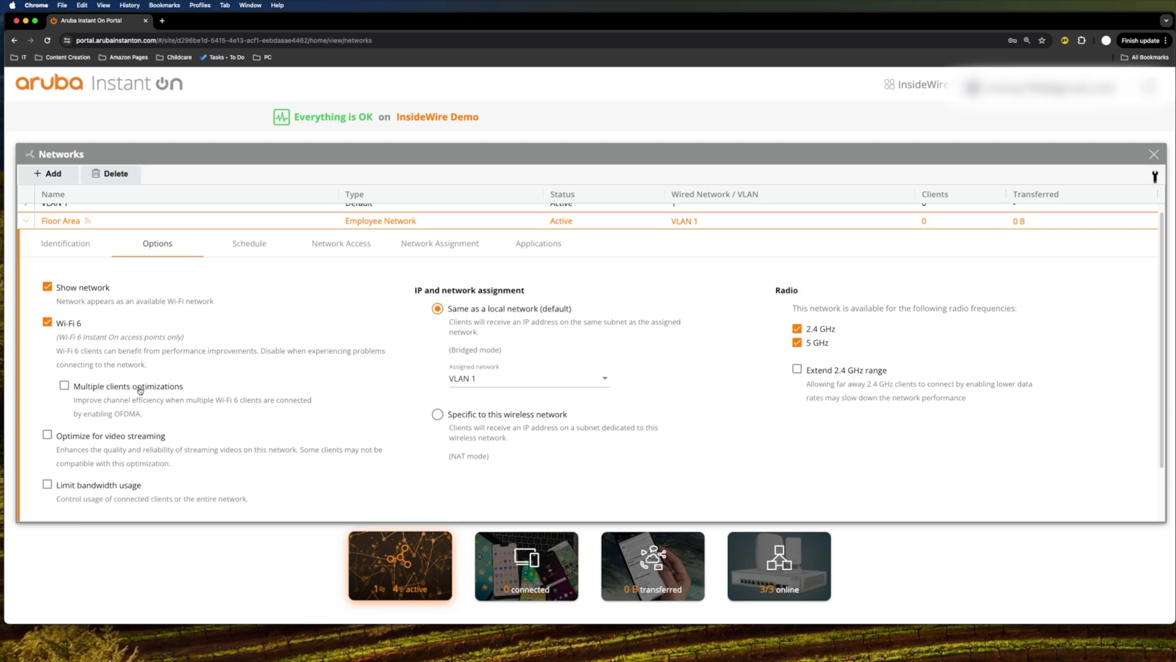
pyautogui.click(551, 381)
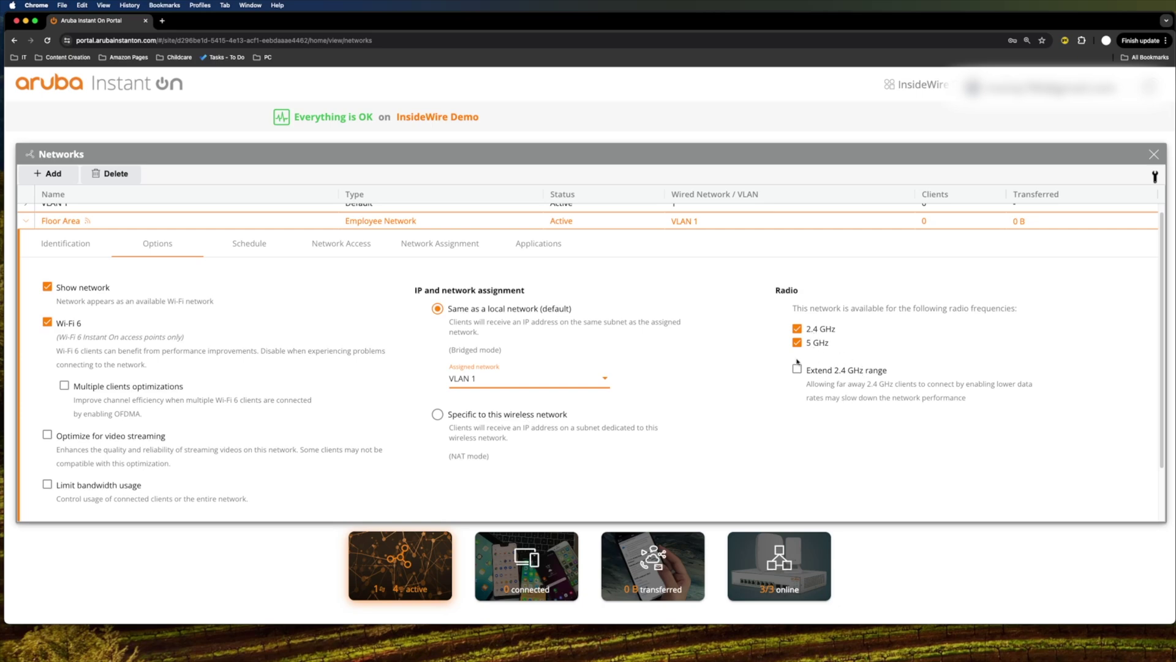
# Review the Floor Area network's schedule, access restrictions and device assignment.
pyautogui.click(249, 244)
pyautogui.click(354, 257)
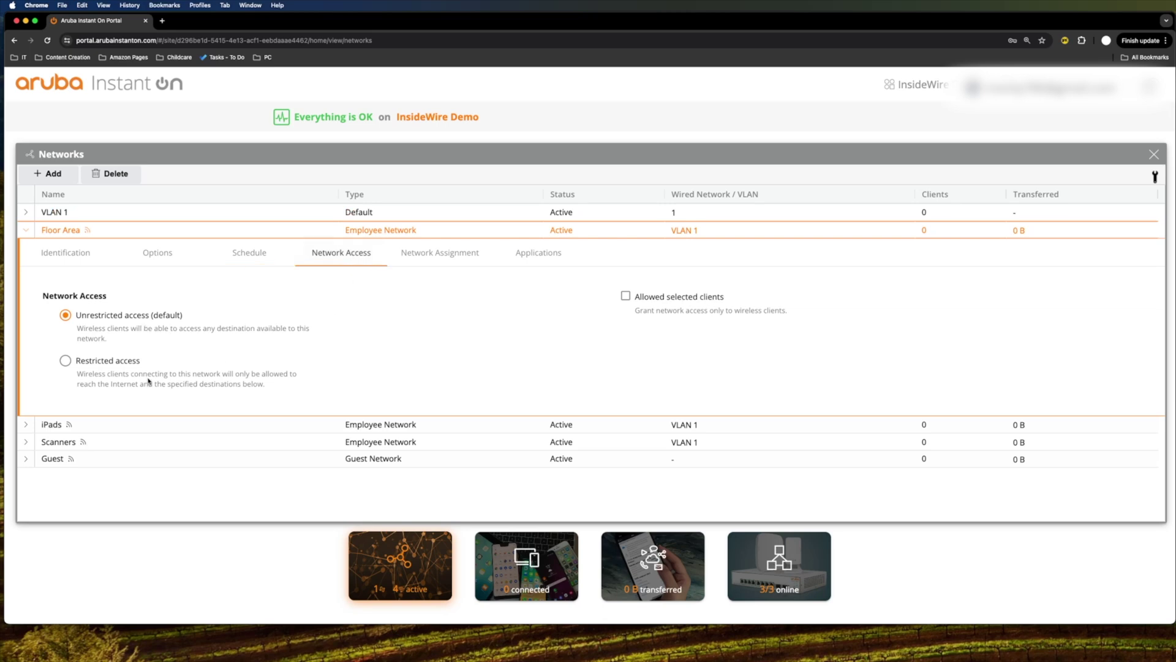
pyautogui.click(440, 252)
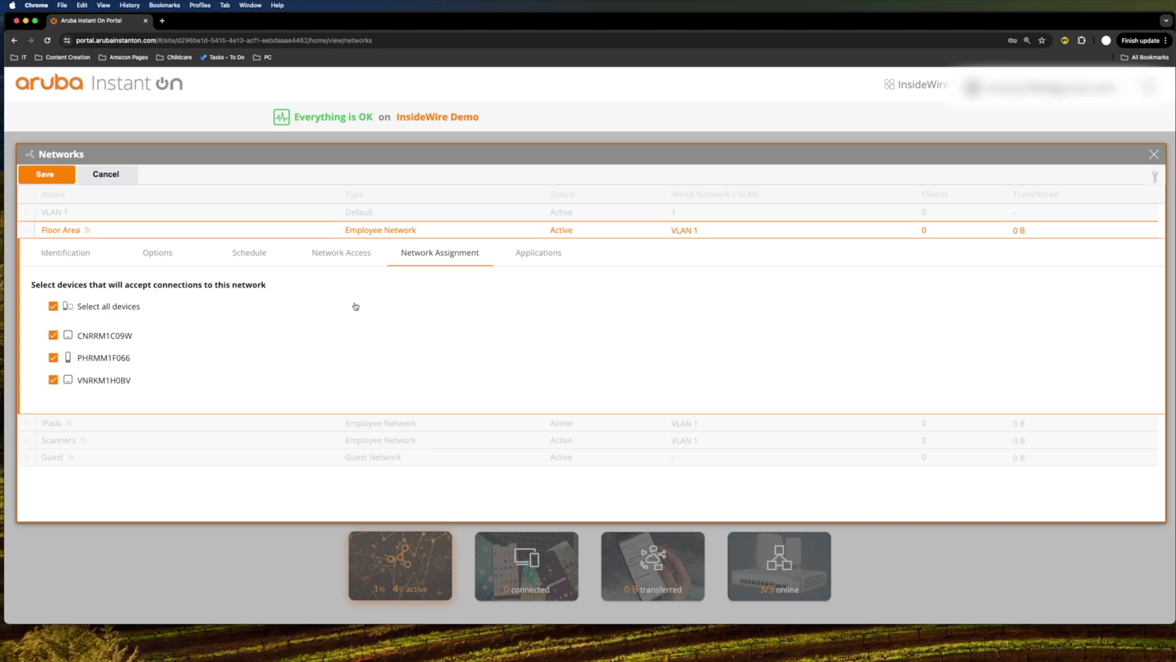
# Review the application categories allowed on the Floor Area network, then cancel the edit and collapse its details.
pyautogui.click(525, 257)
pyautogui.scroll(-1, 566, 334)
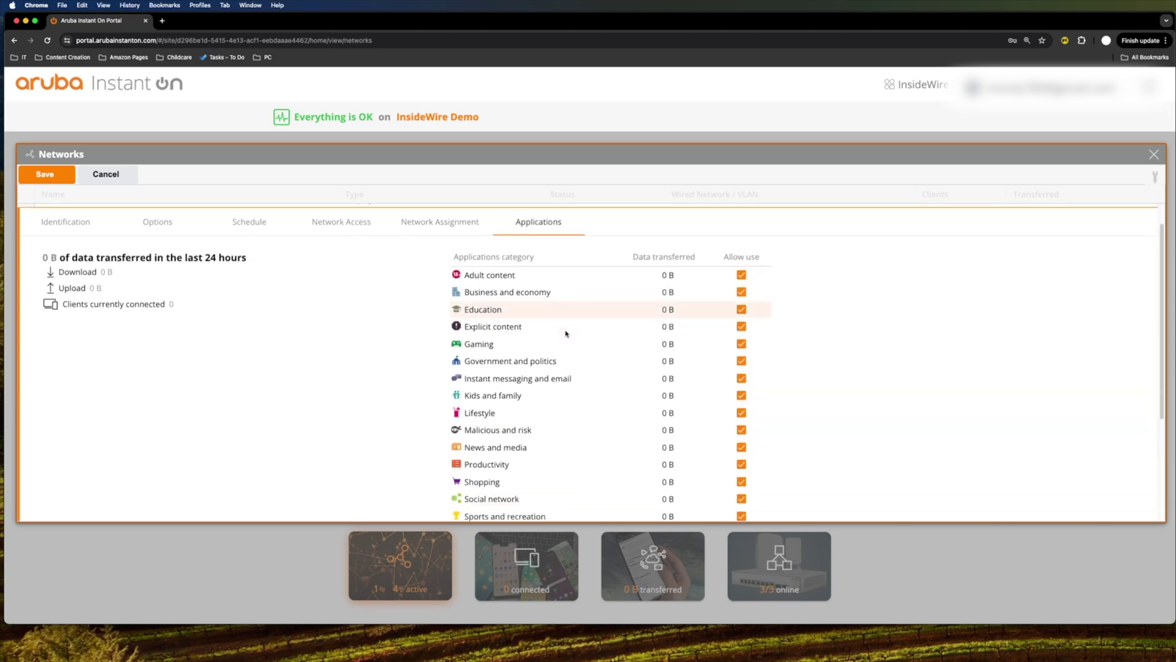
pyautogui.scroll(-2, 594, 334)
pyautogui.scroll(3, 624, 333)
pyautogui.scroll(-4, 621, 332)
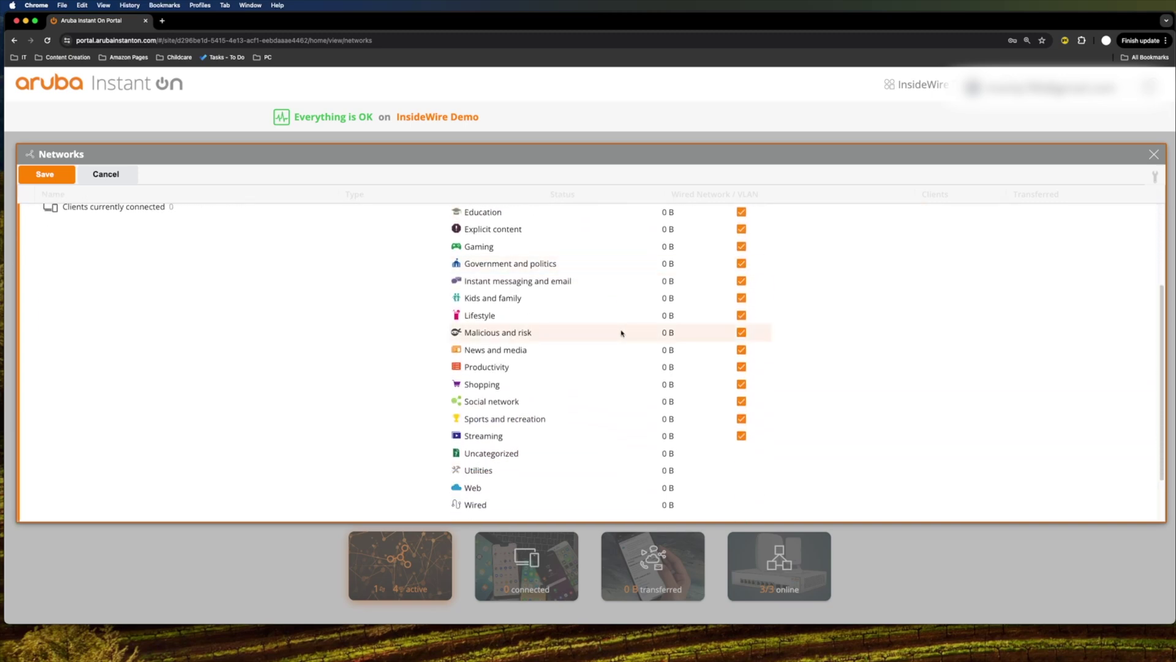
pyautogui.scroll(5, 641, 339)
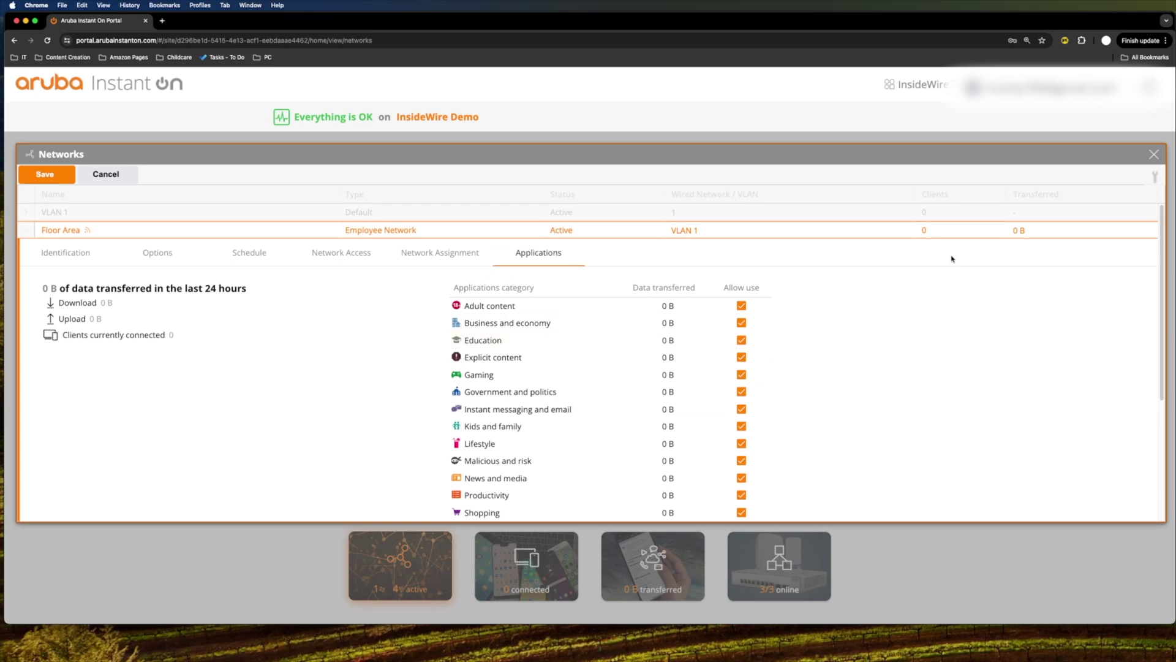
pyautogui.click(103, 176)
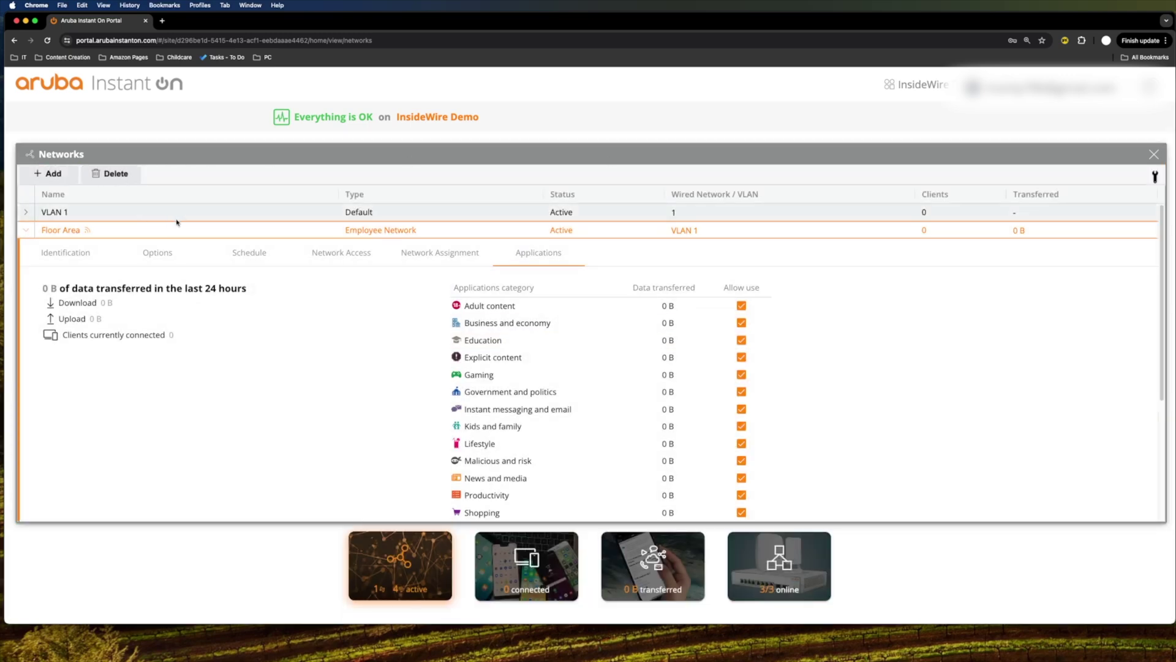
pyautogui.click(34, 231)
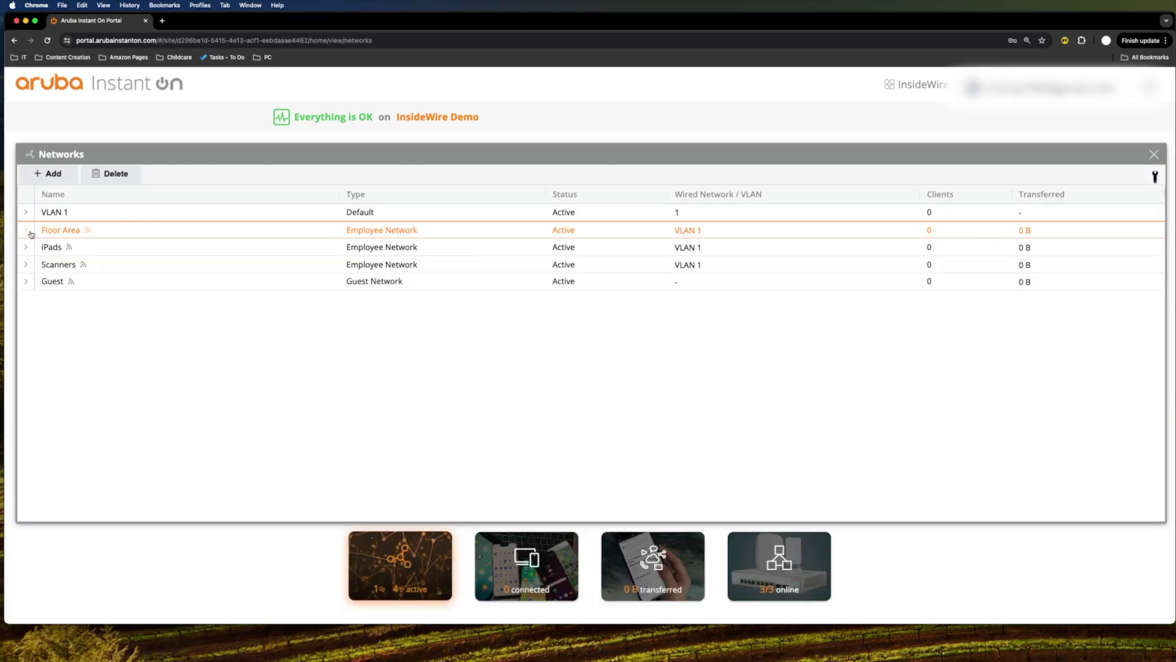